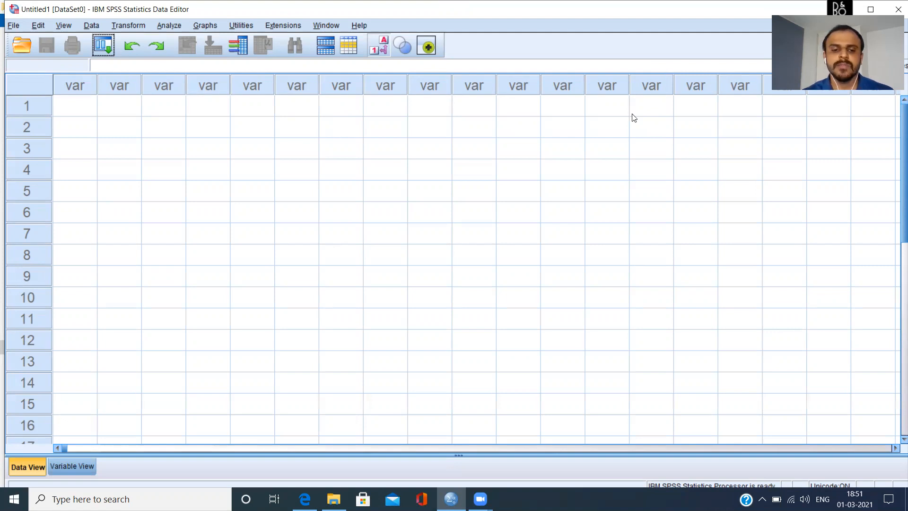
# - Open the Employee data file from the Spss Source Files folder
pyautogui.moveTo(333, 498)
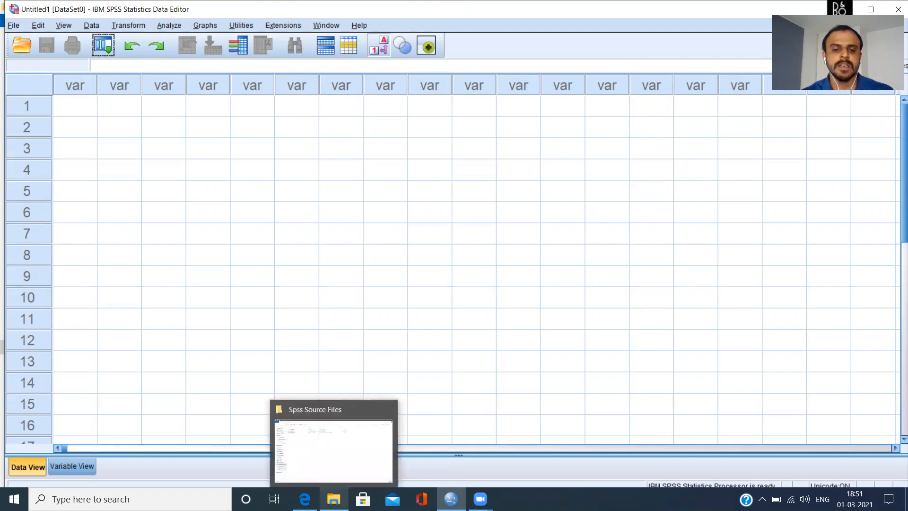
pyautogui.click(333, 447)
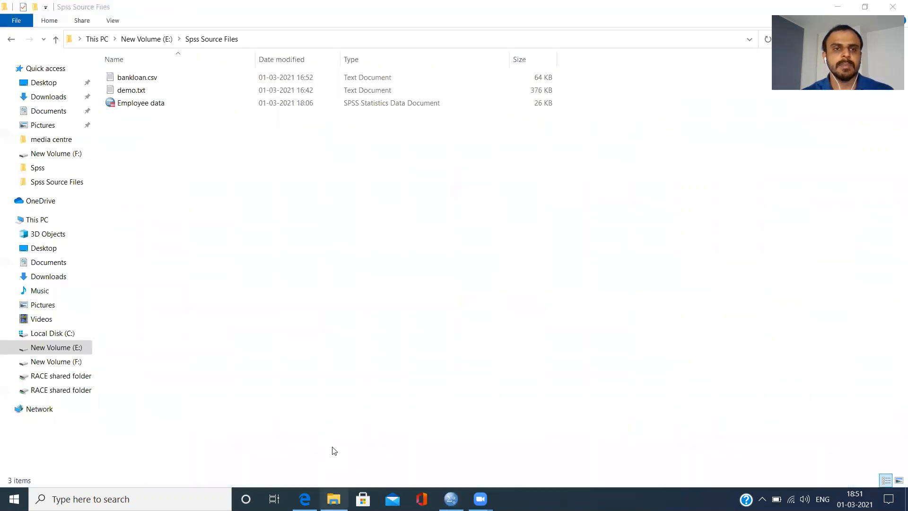
pyautogui.click(139, 102)
pyautogui.press('Return')
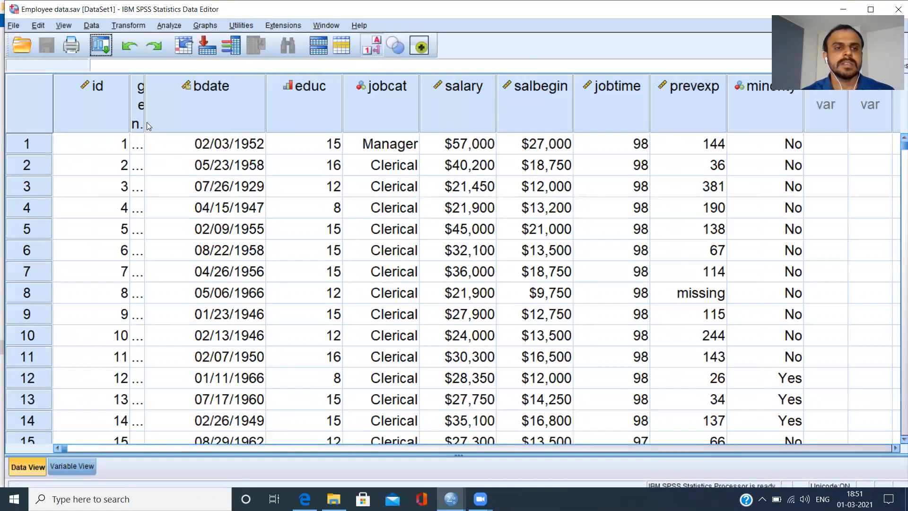
# - Widen the gender column enough to read its values and narrow the id column
pyautogui.moveTo(145, 122); pyautogui.dragTo(232, 125)
pyautogui.moveTo(129, 84); pyautogui.dragTo(85, 83)
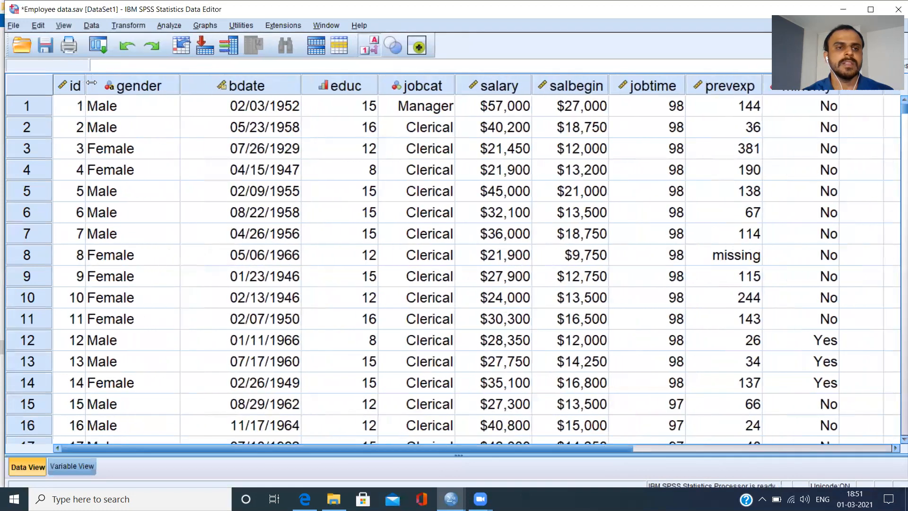
# - Examine the variables along the first case, from id and gender through the salary columns to minority
pyautogui.click(80, 101)
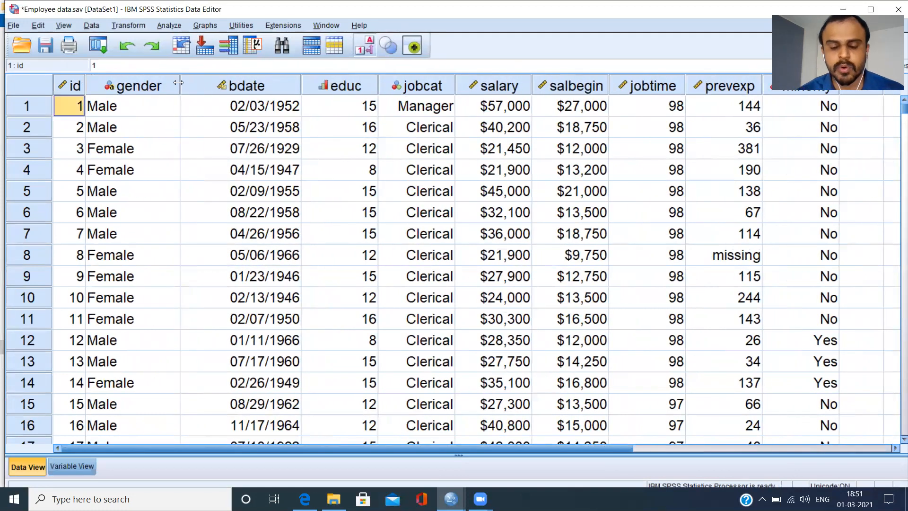
pyautogui.press('Right')
pyautogui.press('Right')
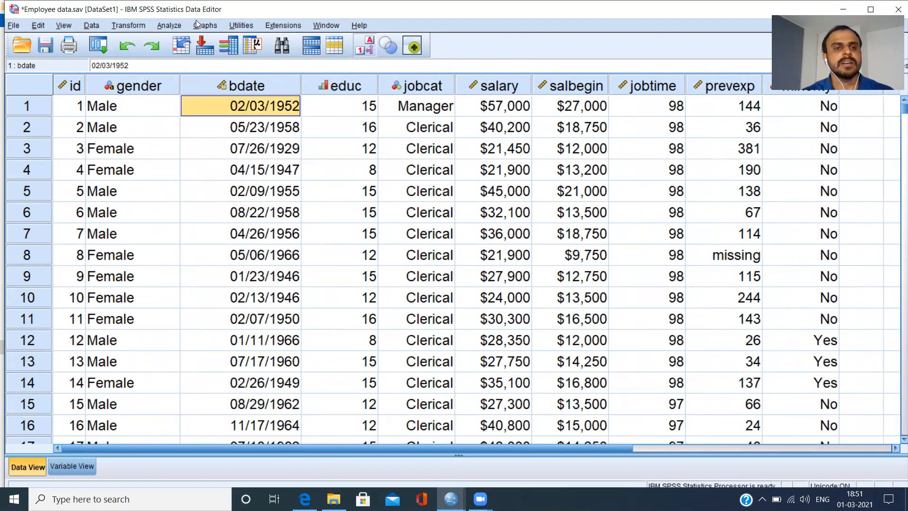
pyautogui.press('Right')
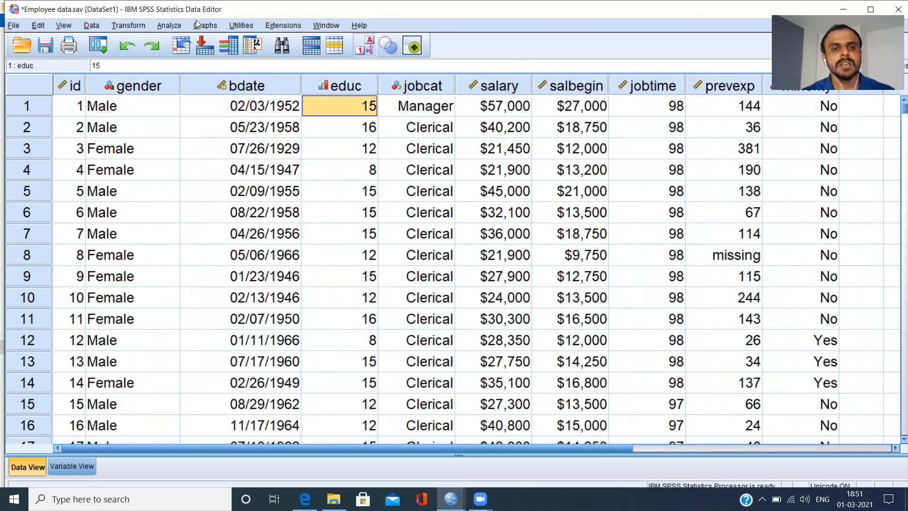
pyautogui.press('Right')
pyautogui.press('Right')
pyautogui.press('Right')
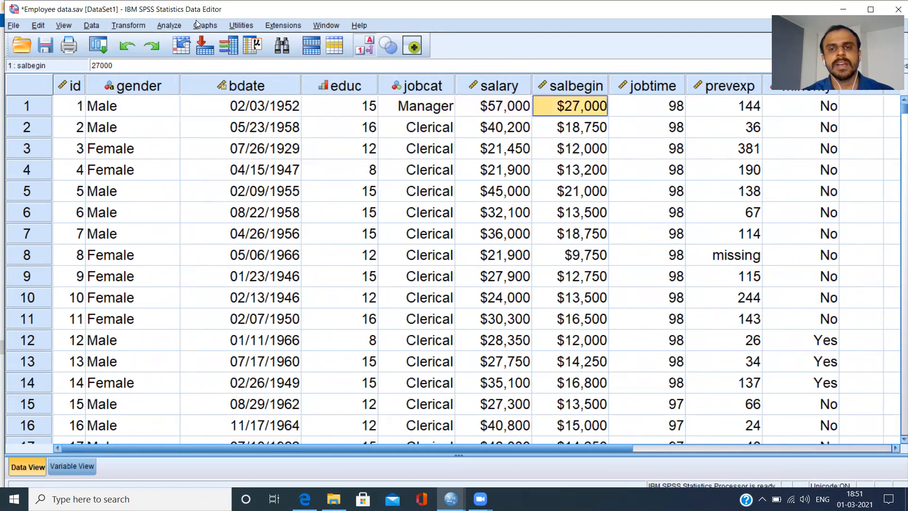
pyautogui.press('Right')
pyautogui.press('Right')
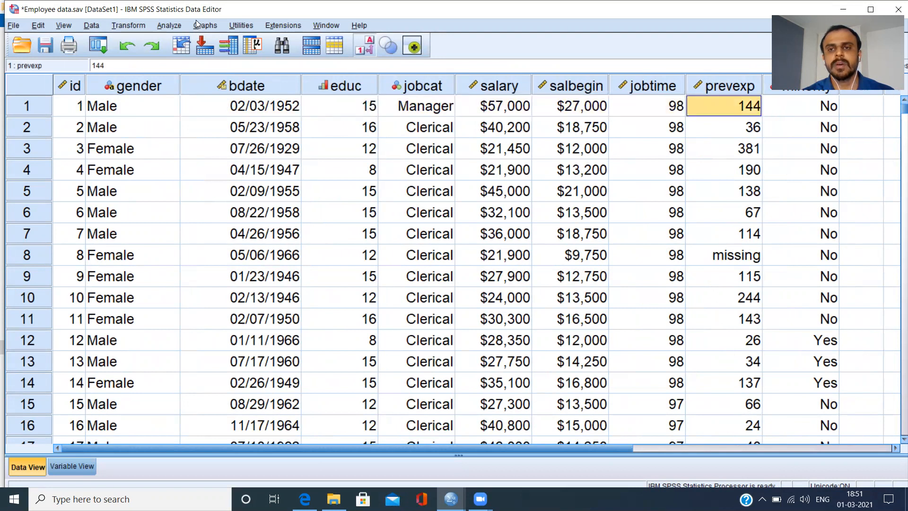
pyautogui.press('Right')
pyautogui.press('Right')
pyautogui.press('Right')
pyautogui.press('Right')
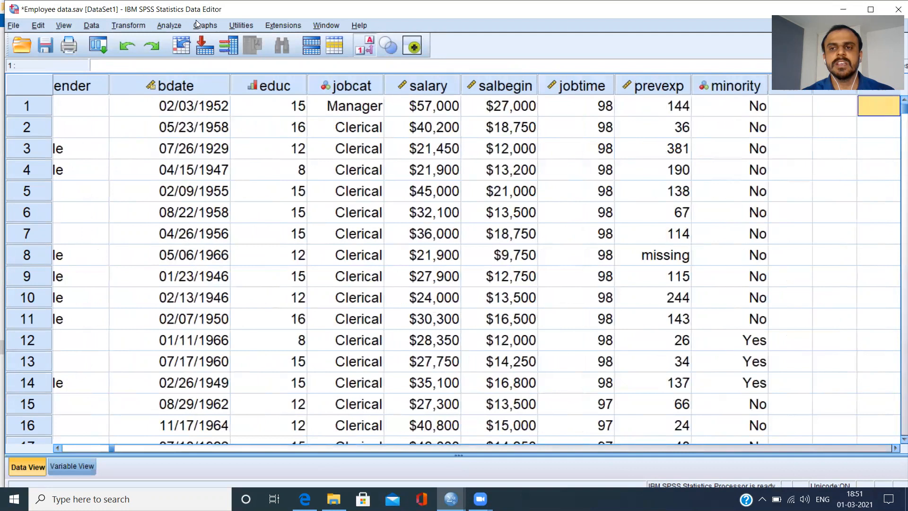
pyautogui.press('Right')
pyautogui.press('Left')
pyautogui.press('Left')
pyautogui.press('Left')
pyautogui.press('Left')
pyautogui.press('Left')
pyautogui.press('Left')
pyautogui.press('Left')
pyautogui.press('Left')
pyautogui.press('Left')
pyautogui.press('Left')
pyautogui.press('Left')
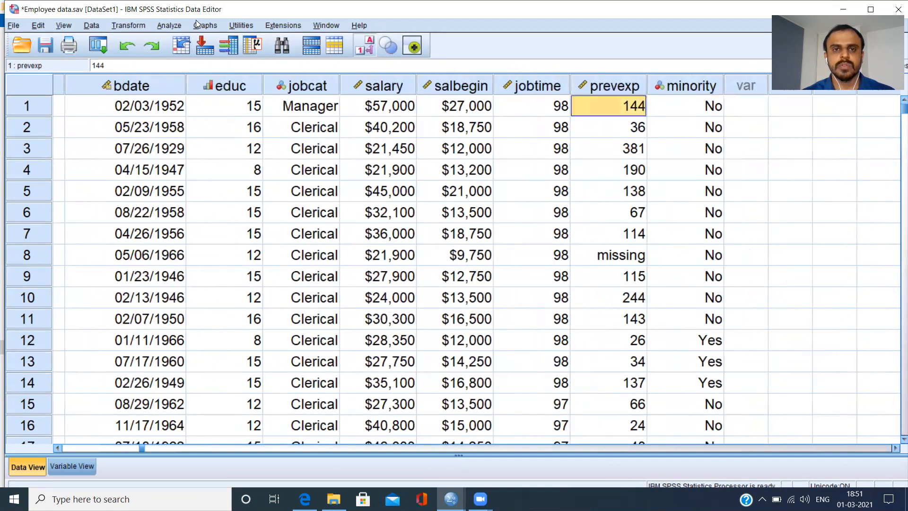
pyautogui.press('Right')
pyautogui.press('Right')
pyautogui.press('Right')
pyautogui.press('Right')
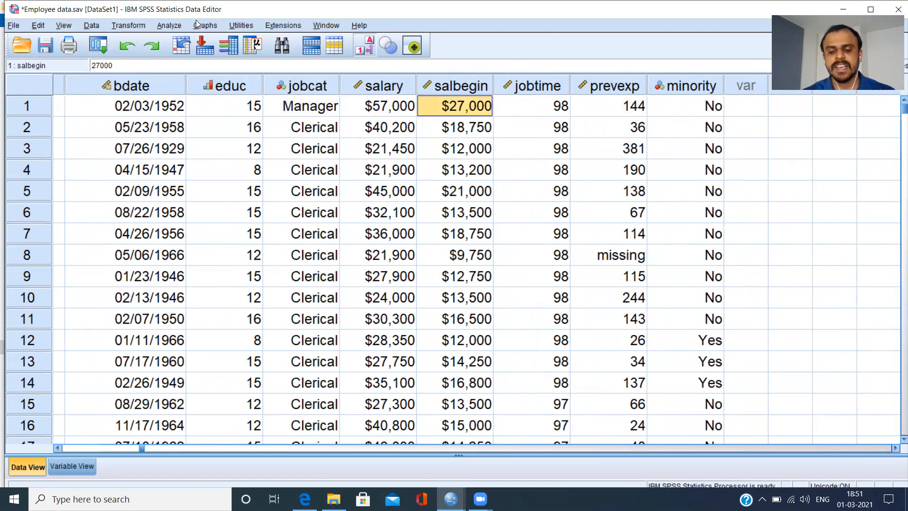
pyautogui.press('Left')
pyautogui.press('Right')
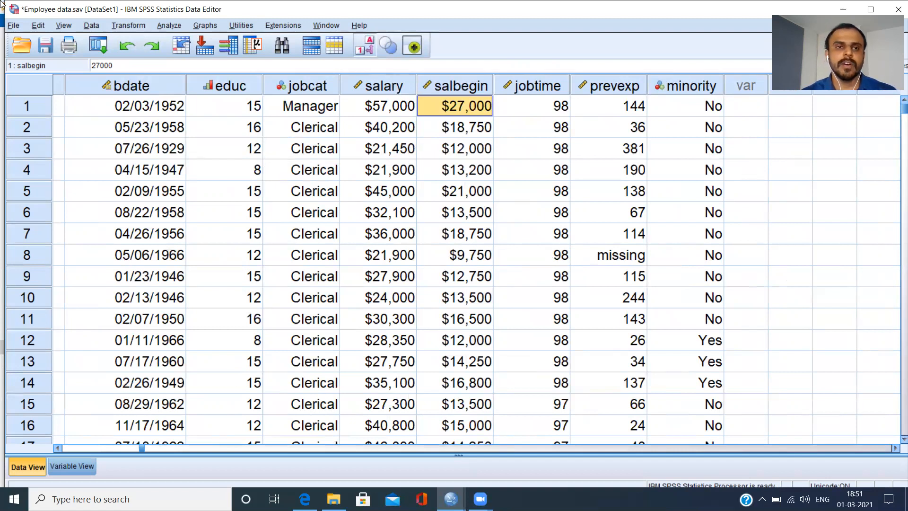
# - Start Visual Binning with Current Salary as the variable to bin and scan its data
pyautogui.click(141, 26)
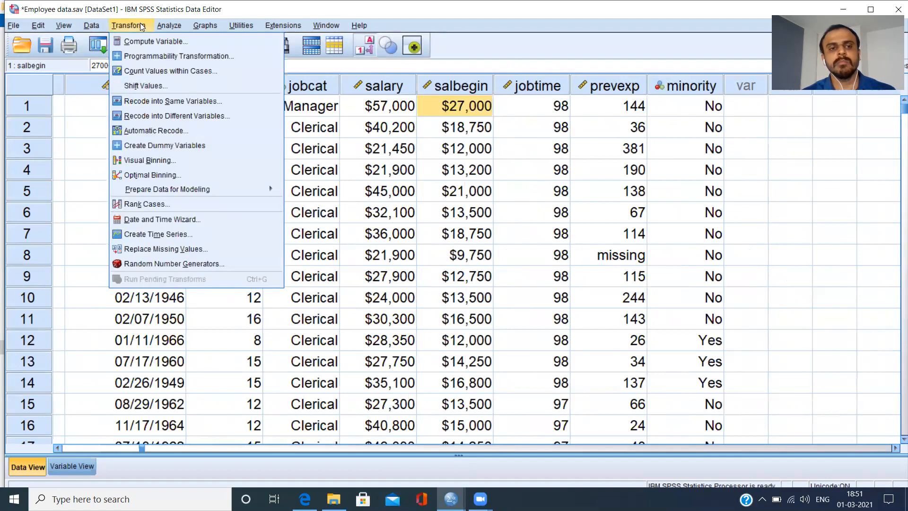
pyautogui.click(165, 160)
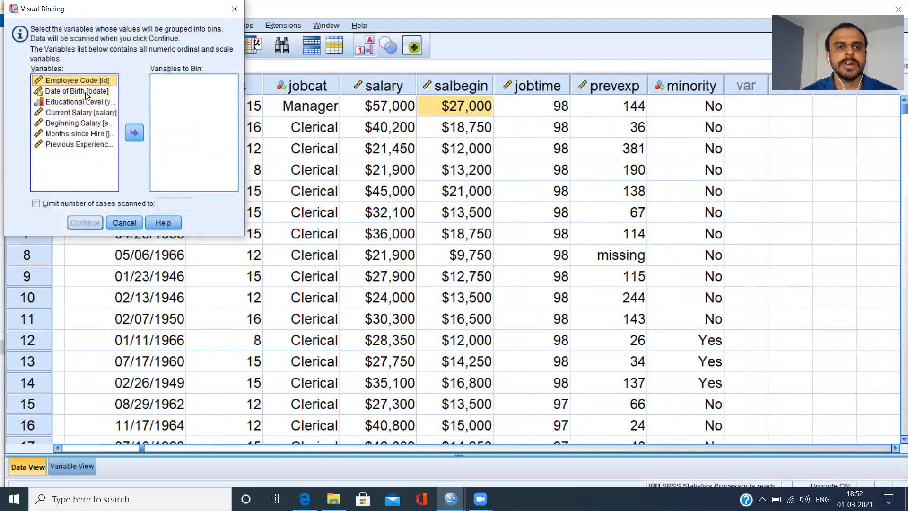
pyautogui.click(67, 113)
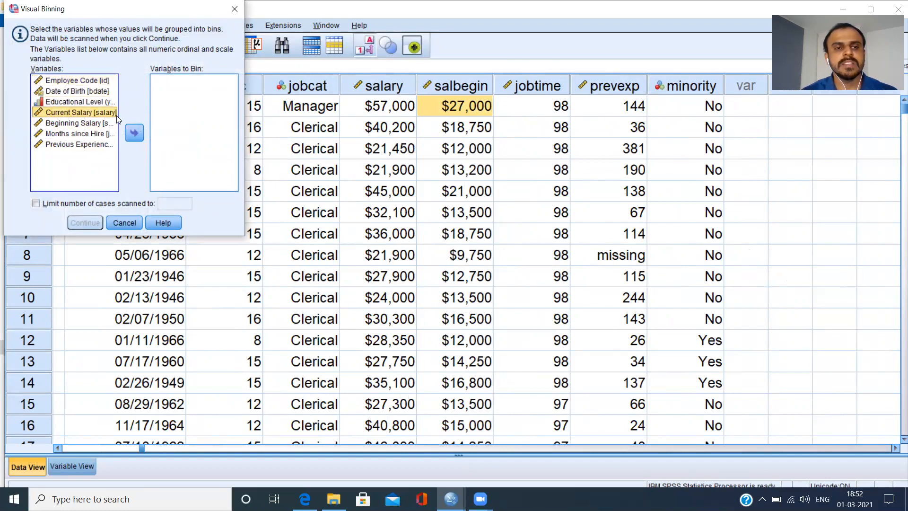
pyautogui.click(135, 132)
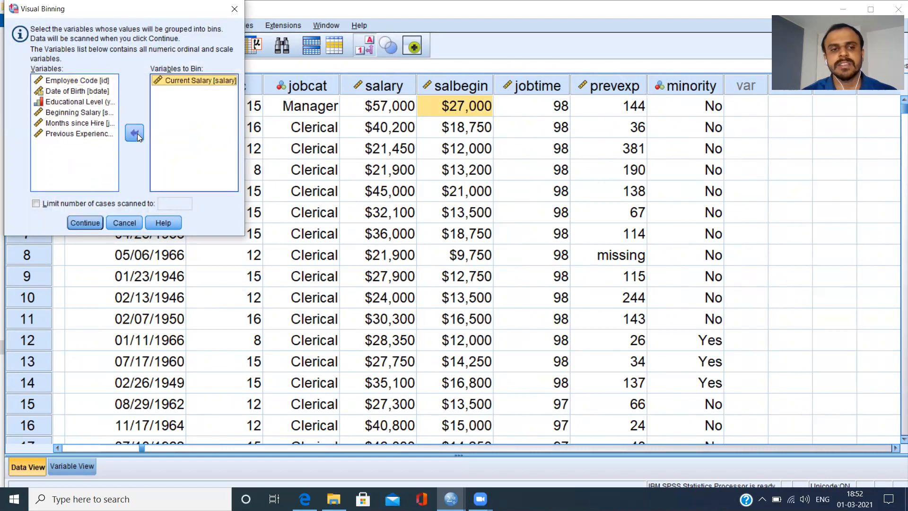
pyautogui.click(86, 223)
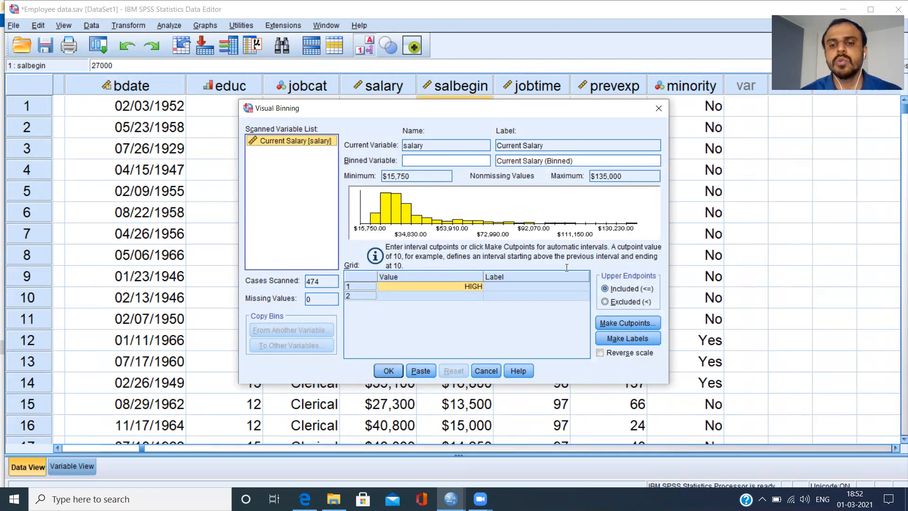
# - Make equal-width cutpoints for the salary with first cutpoint 55000, 2 cutpoints and width 40000
pyautogui.click(635, 325)
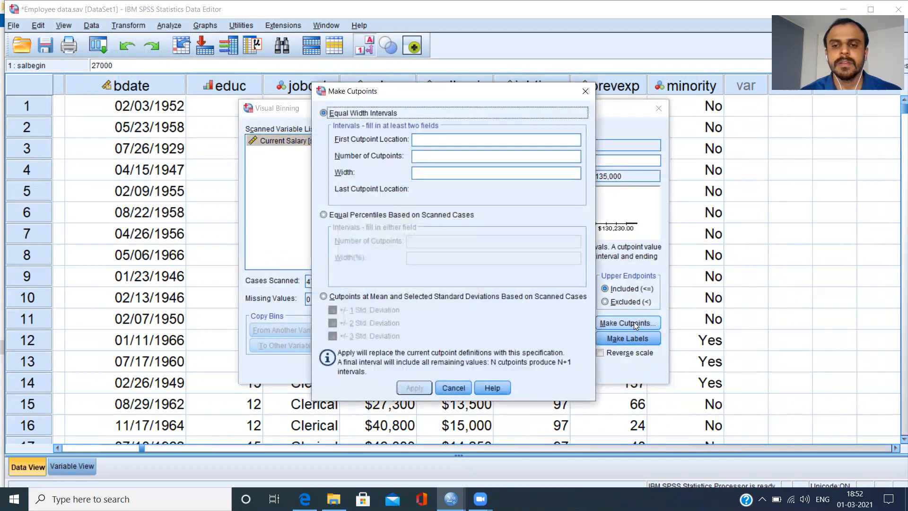
pyautogui.click(441, 141)
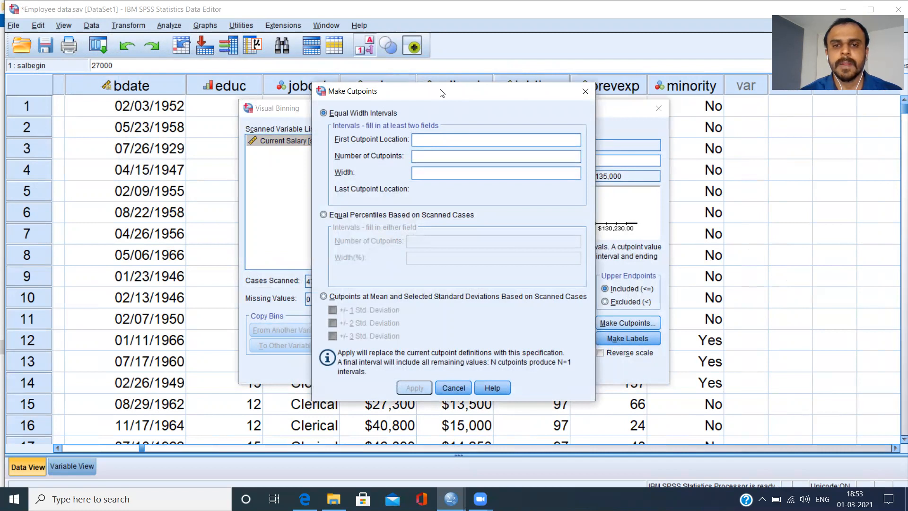
pyautogui.moveTo(440, 92); pyautogui.dragTo(585, 111)
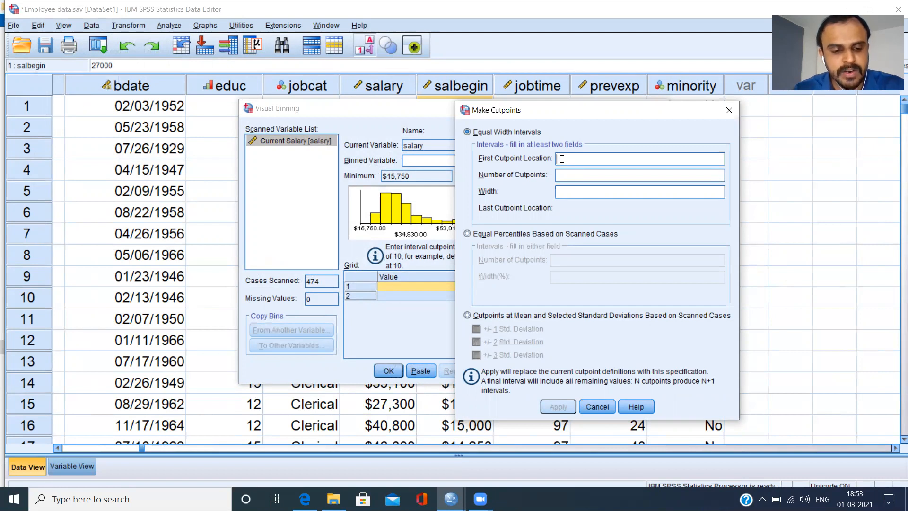
pyautogui.write('5')
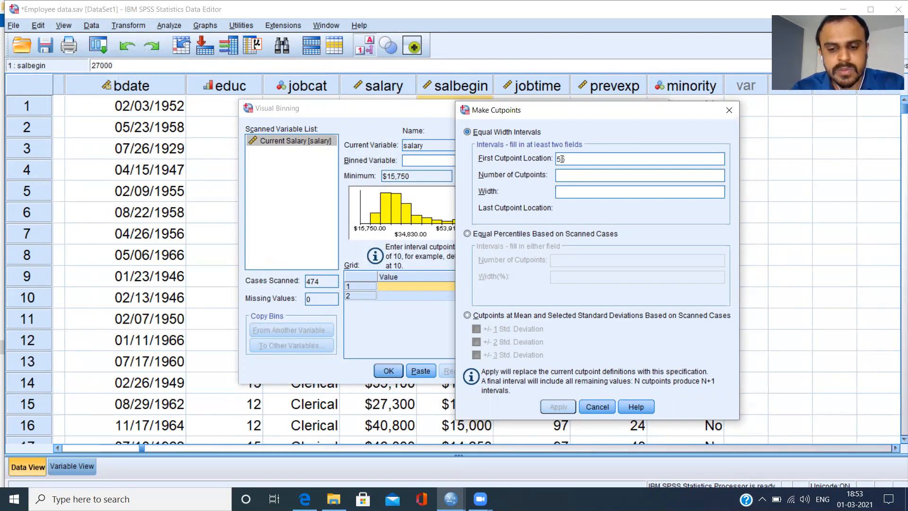
pyautogui.write('0000')
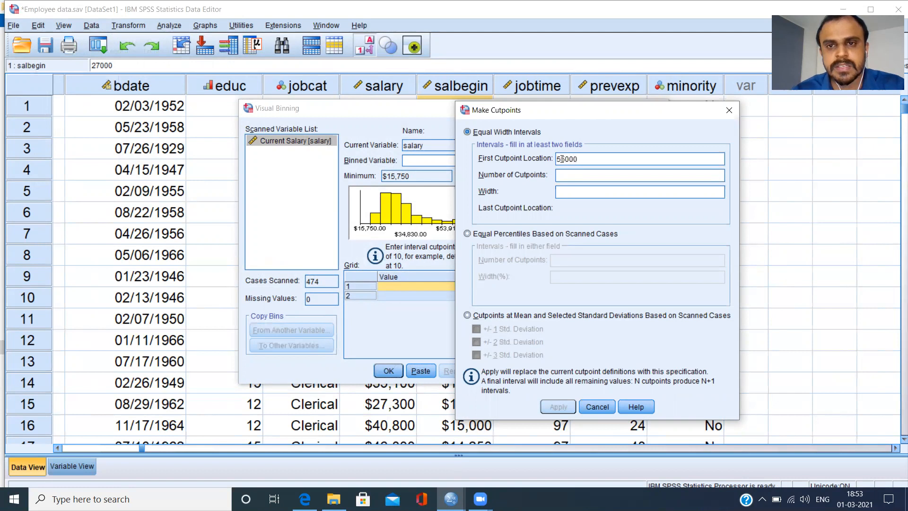
pyautogui.click(565, 174)
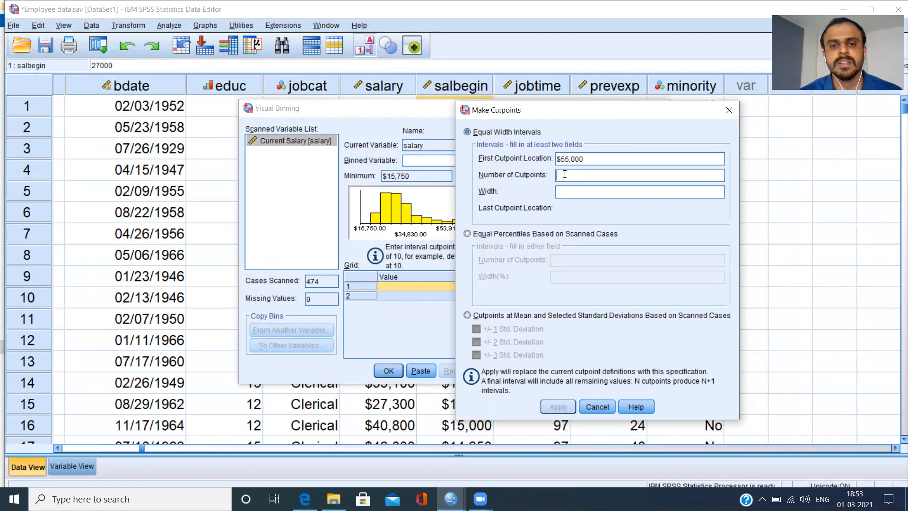
pyautogui.write('2')
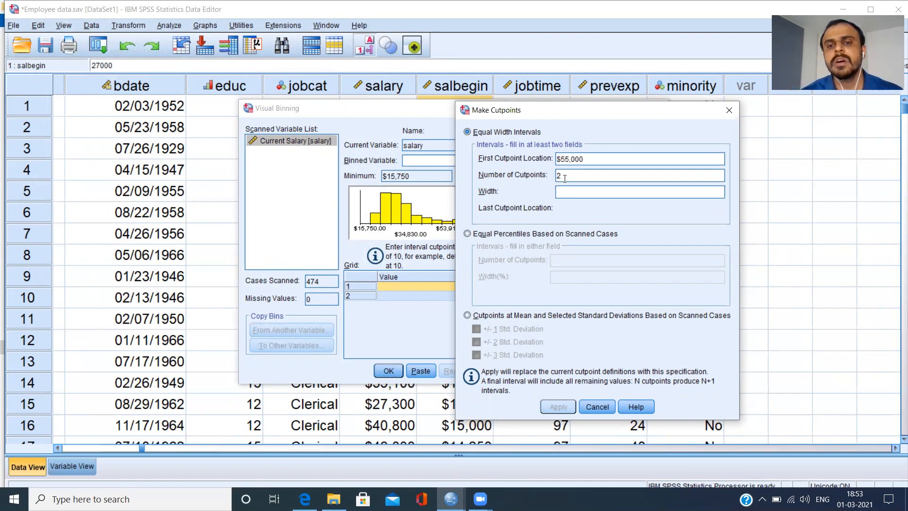
pyautogui.click(565, 191)
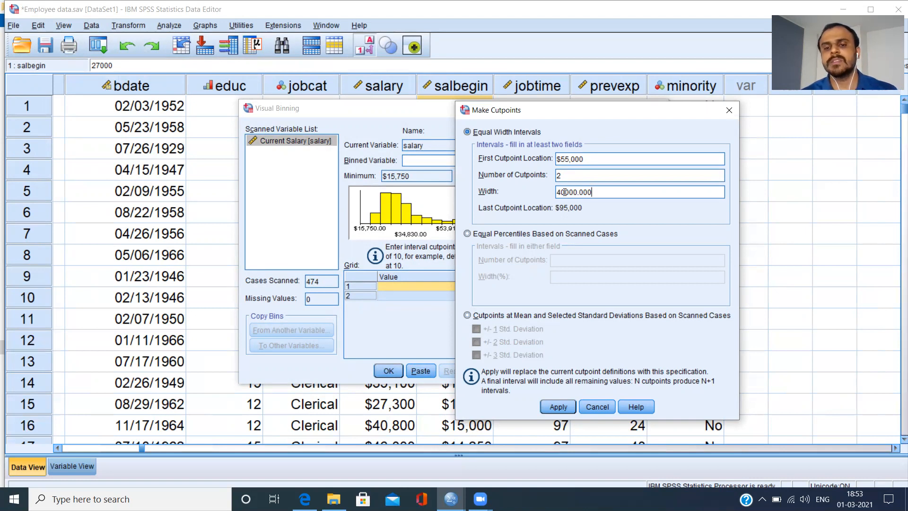
pyautogui.click(561, 407)
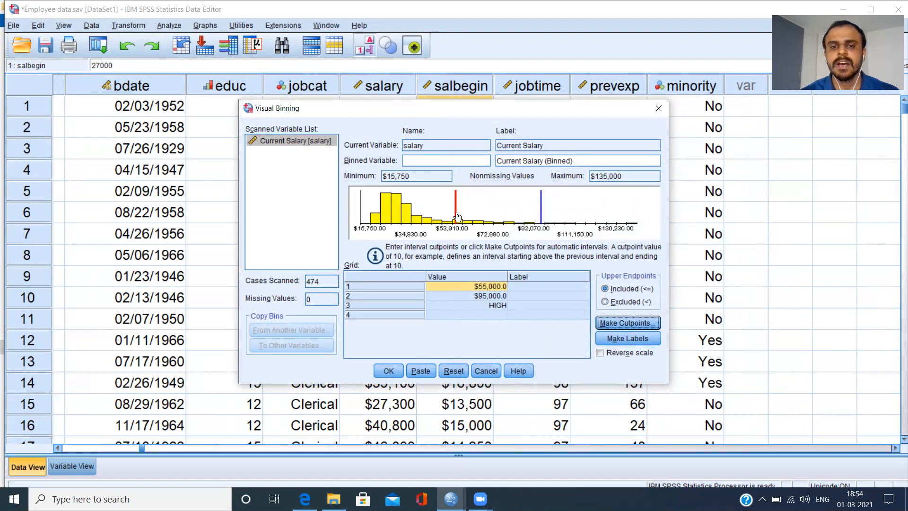
# - Move the two histogram cutpoints to about $37,123 and $62,166 and generate automatic labels for the intervals
pyautogui.moveTo(456, 215); pyautogui.dragTo(417, 234)
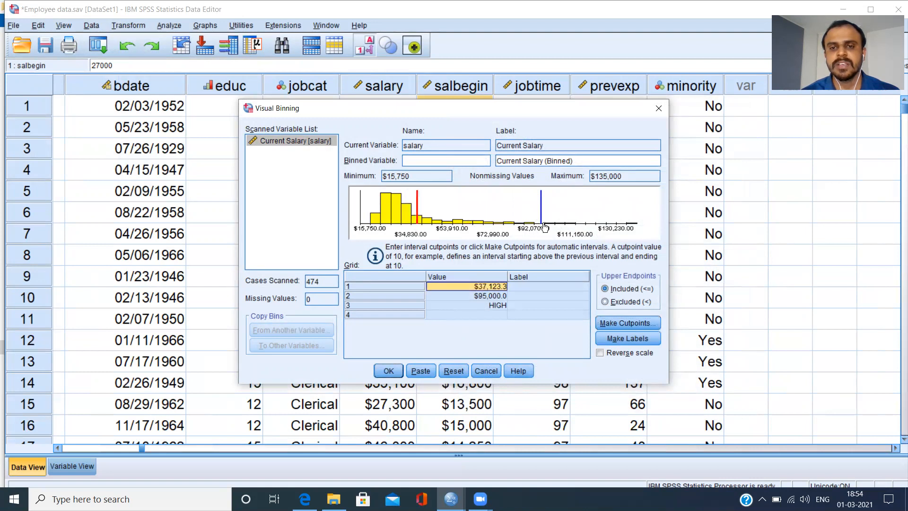
pyautogui.moveTo(544, 216); pyautogui.dragTo(471, 223)
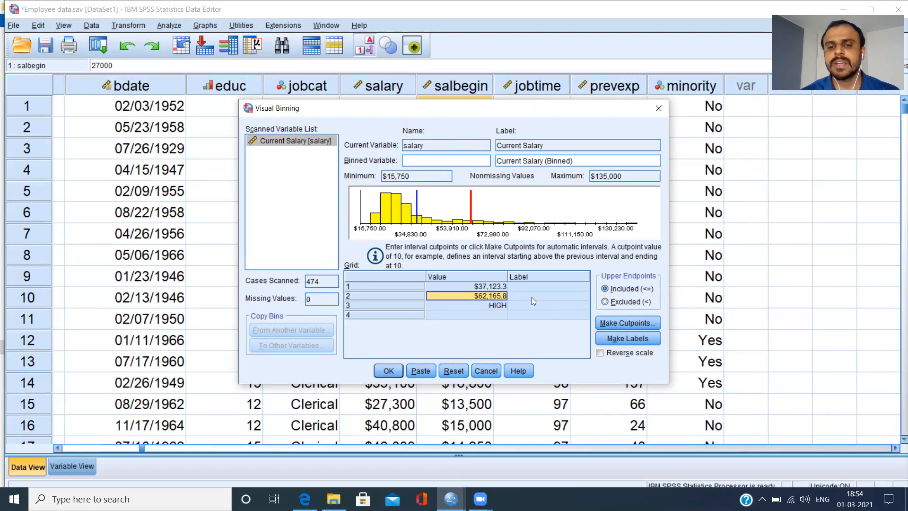
pyautogui.click(643, 339)
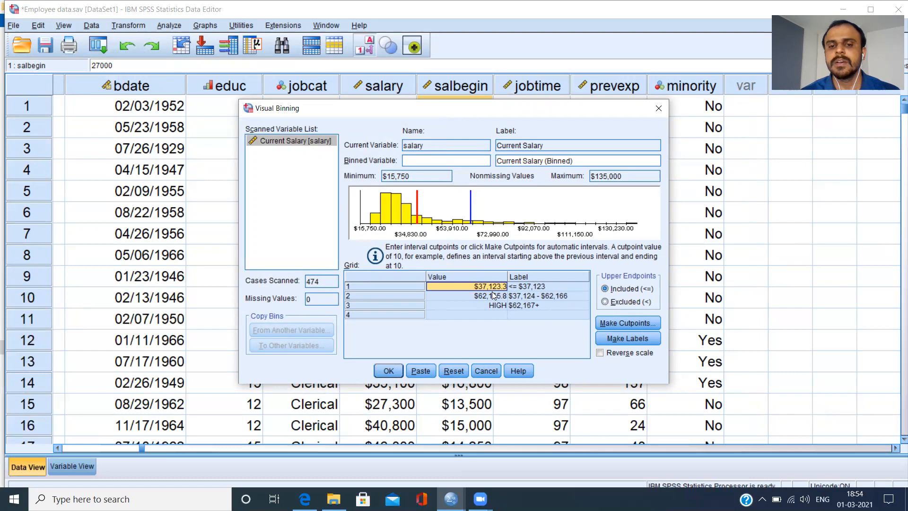
# - Replace the label of the lowest salary bin with Low and that of the middle bin with Medium
pyautogui.doubleClick(555, 284)
pyautogui.moveTo(555, 285); pyautogui.dragTo(508, 286)
pyautogui.write('Low')
pyautogui.doubleClick(555, 296)
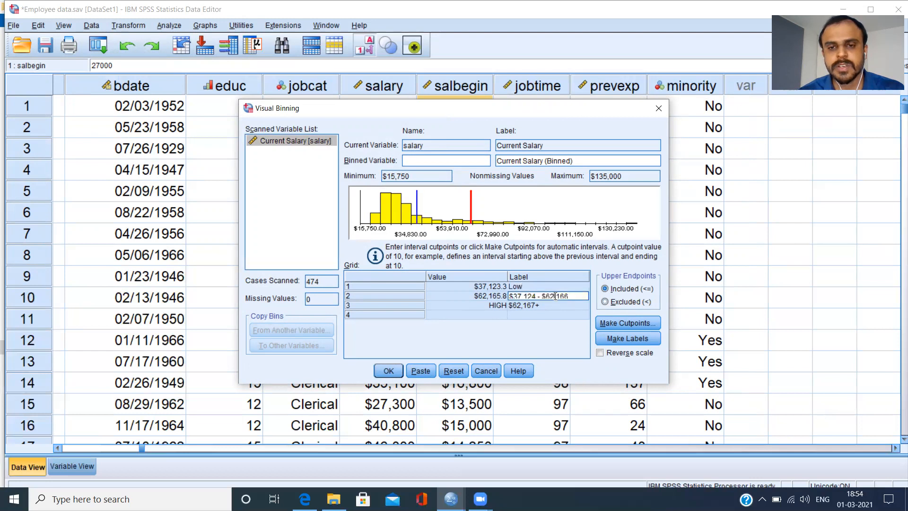
pyautogui.moveTo(572, 296); pyautogui.dragTo(493, 293)
pyautogui.write('Medium')
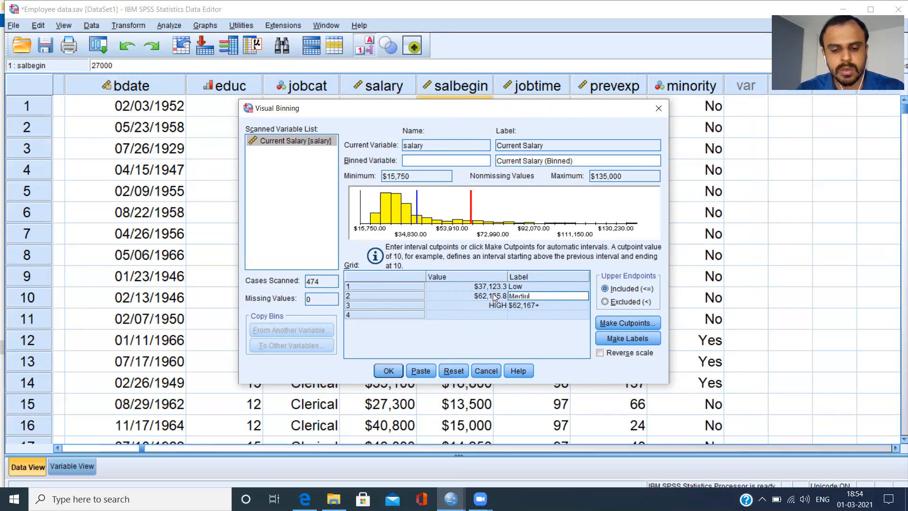
# - Replace the label of the highest salary bin with High
pyautogui.doubleClick(547, 304)
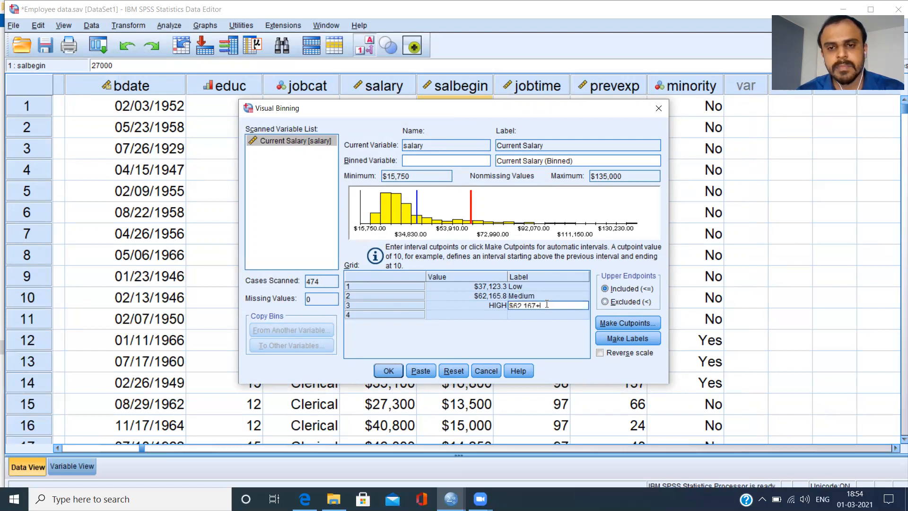
pyautogui.press('BackSpace')
pyautogui.press('BackSpace')
pyautogui.press('BackSpace')
pyautogui.press('BackSpace')
pyautogui.press('BackSpace')
pyautogui.press('BackSpace')
pyautogui.press('BackSpace')
pyautogui.press('BackSpace')
pyautogui.write('HIgh')
pyautogui.click(494, 315)
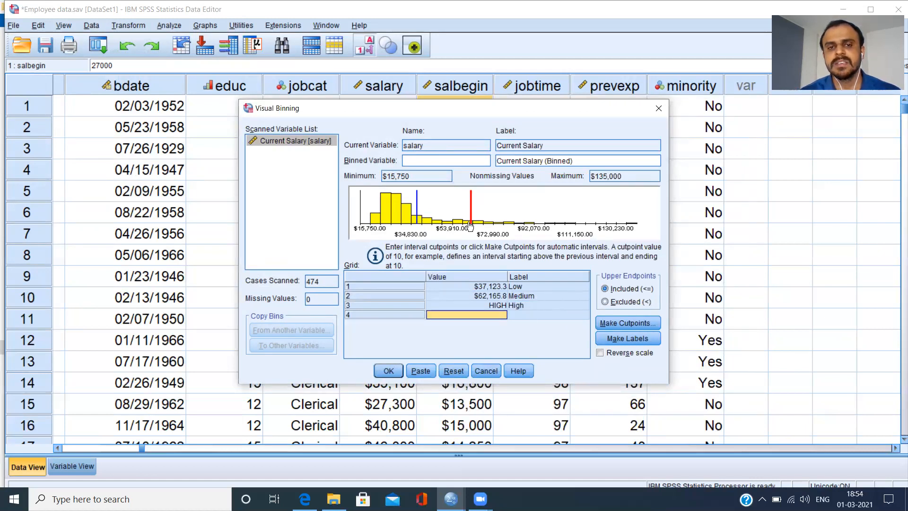
# - Name the binned variable Class and create it from the Low, Medium and High salary bins
pyautogui.click(447, 163)
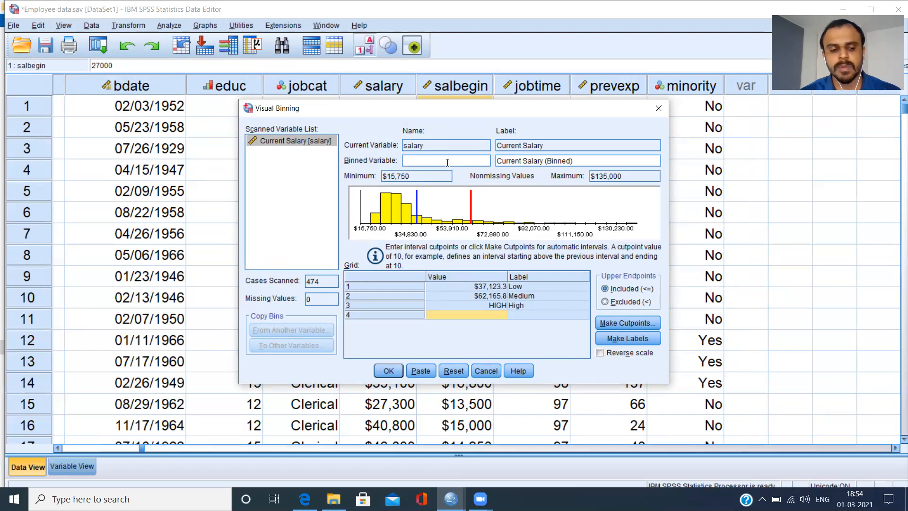
pyautogui.write('Class')
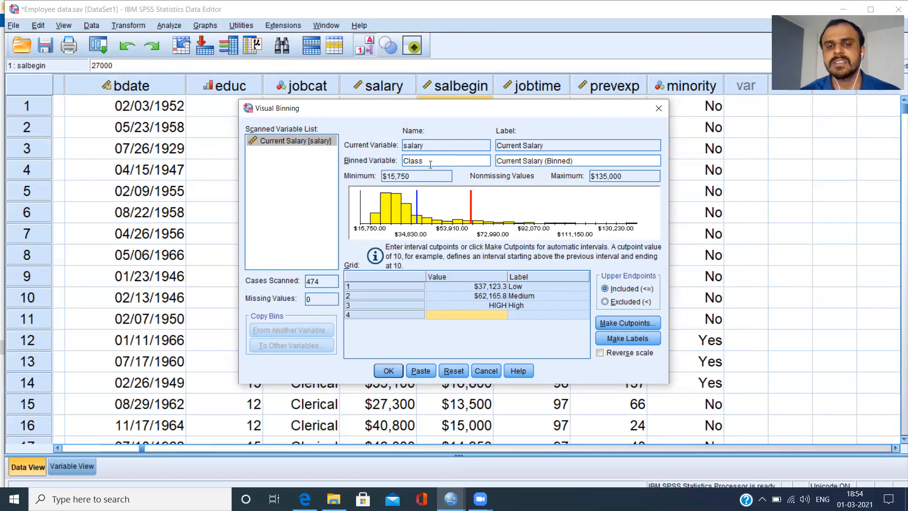
pyautogui.click(450, 289)
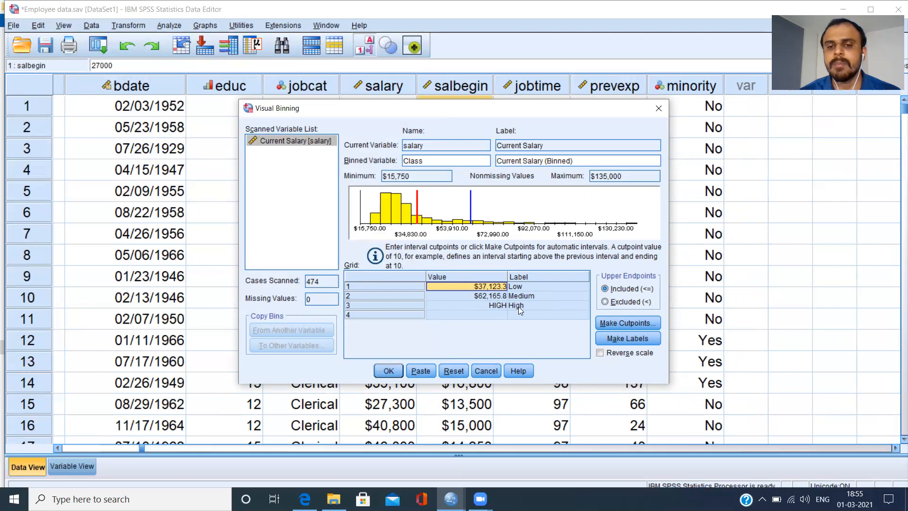
pyautogui.click(388, 371)
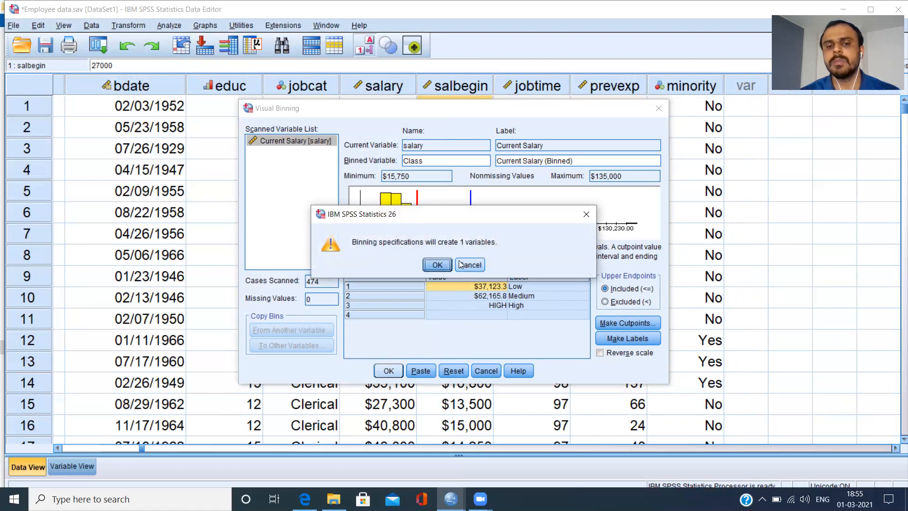
pyautogui.click(437, 265)
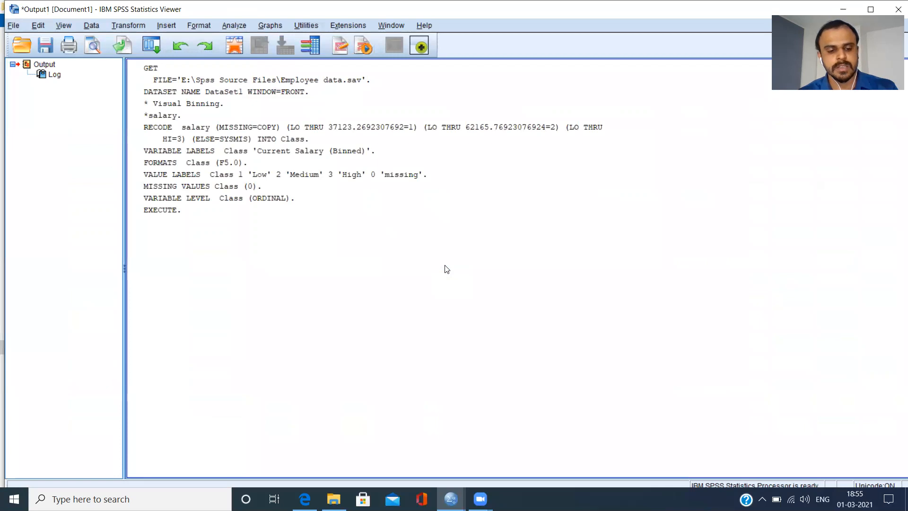
# - Return to the employee data and examine the salary categories in the first rows of the Class column
pyautogui.hotkey('alt', 'Tab')
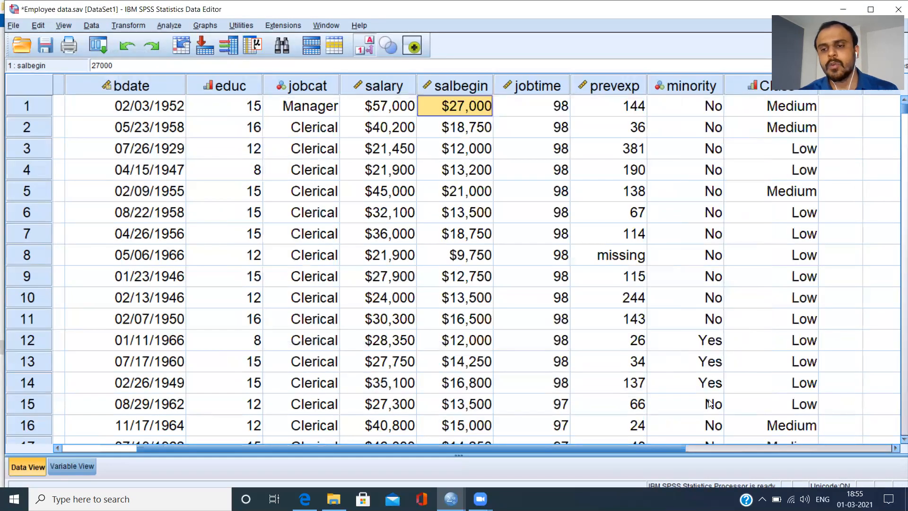
pyautogui.click(893, 448)
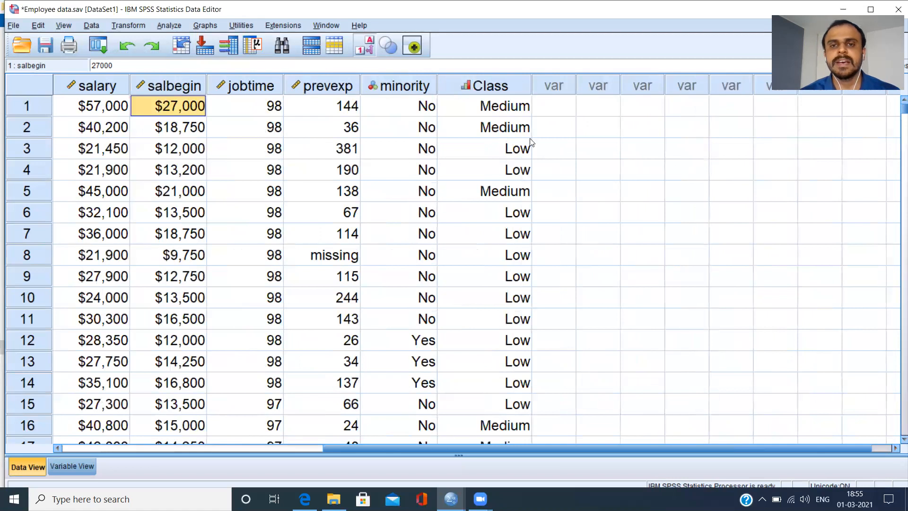
pyautogui.click(506, 86)
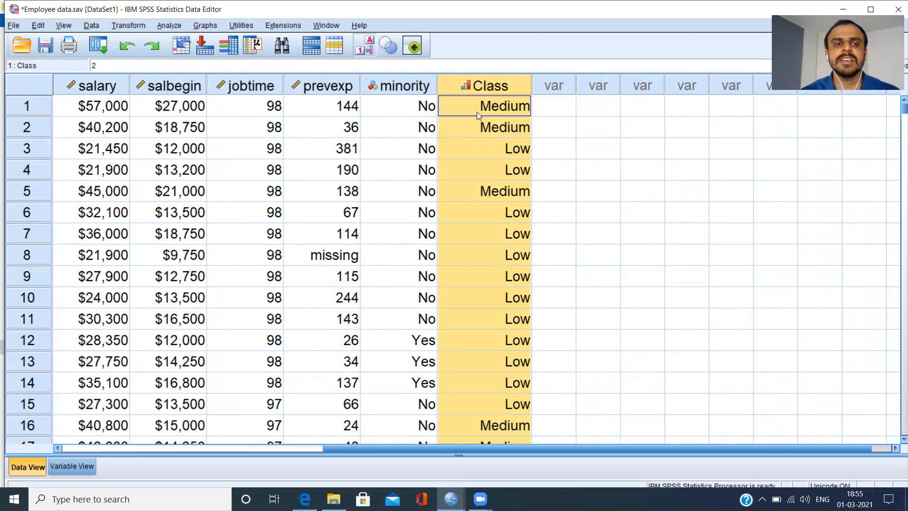
pyautogui.doubleClick(476, 125)
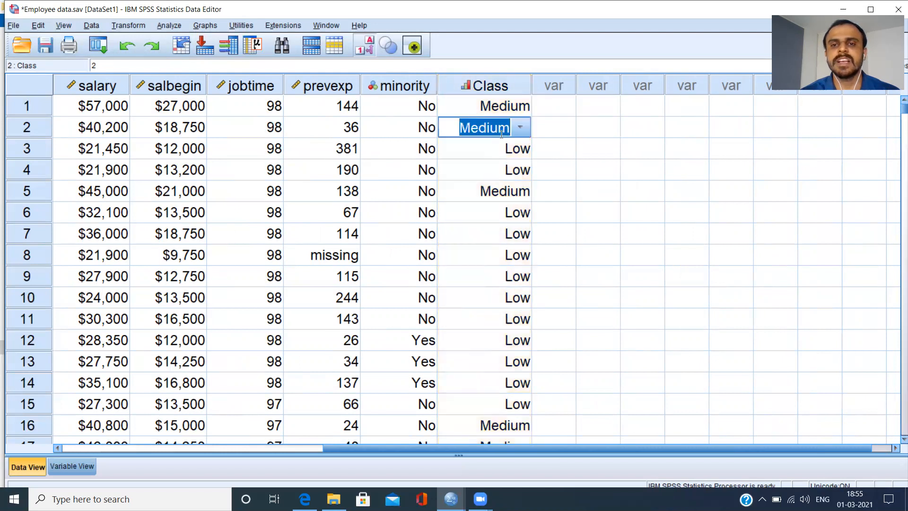
pyautogui.click(507, 150)
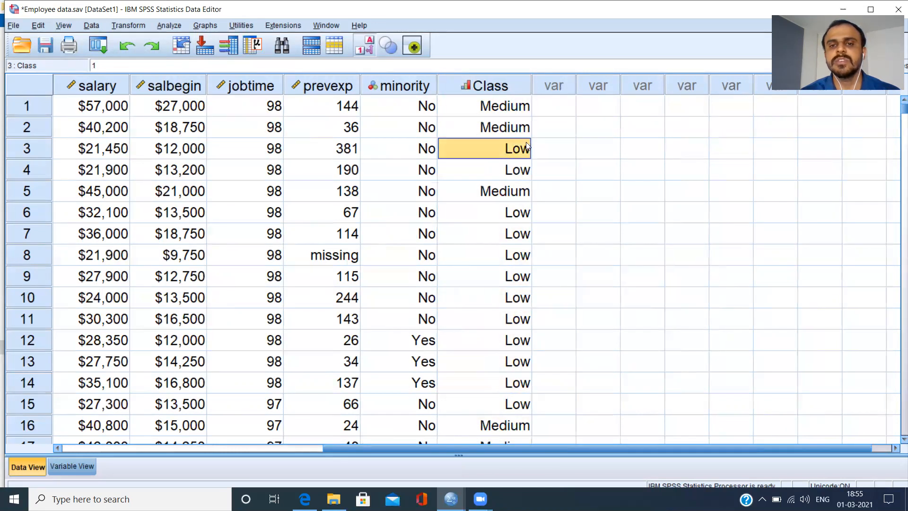
pyautogui.click(512, 178)
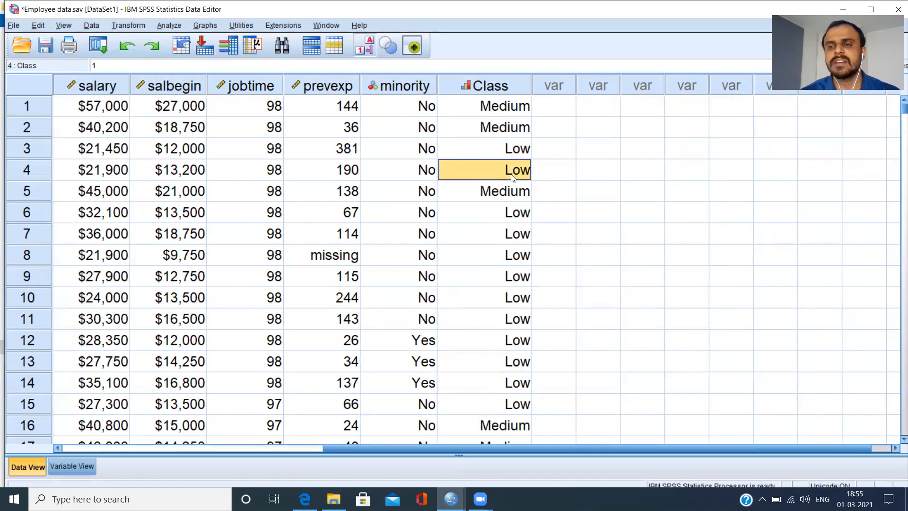
# - Set up a Frequencies analysis with Current Salary (Binned) as the variable
pyautogui.click(174, 25)
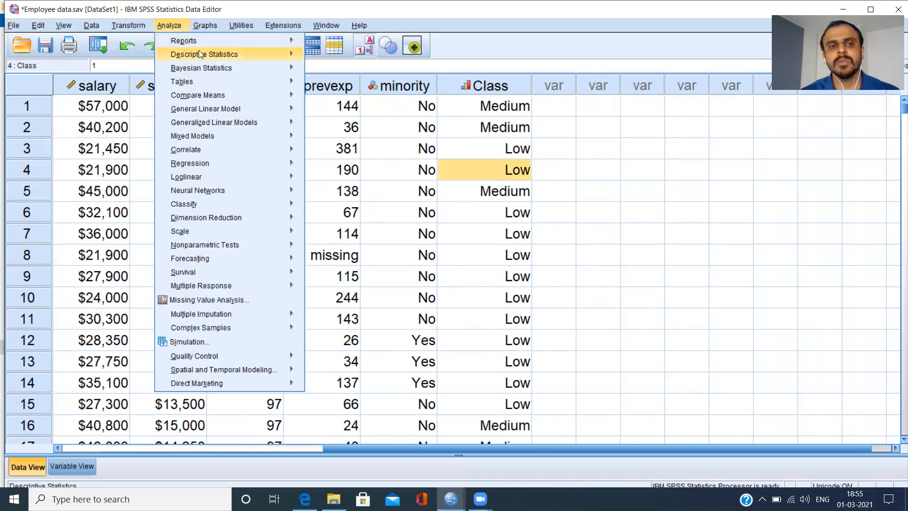
pyautogui.moveTo(208, 54)
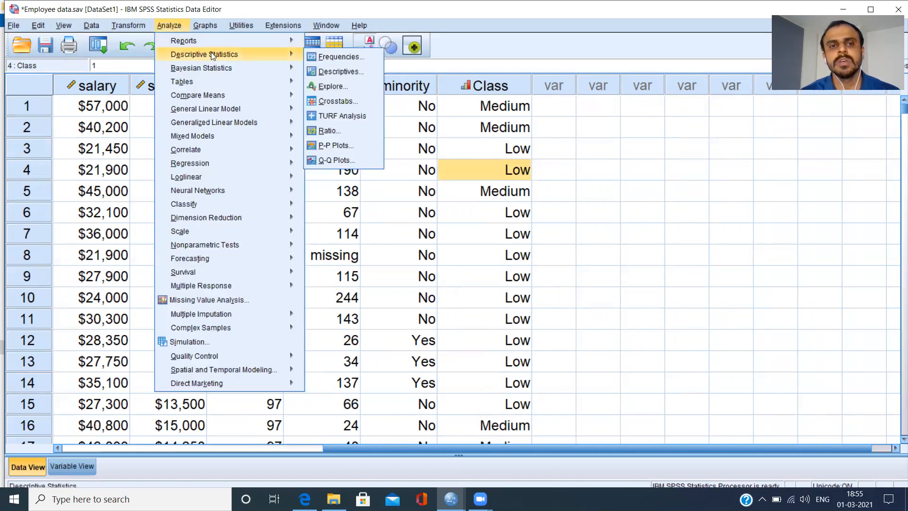
pyautogui.click(359, 57)
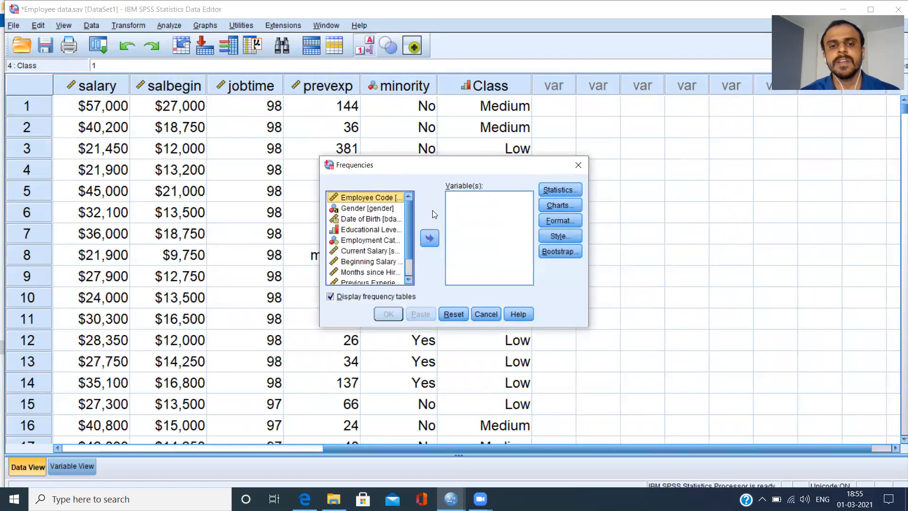
pyautogui.moveTo(409, 216); pyautogui.dragTo(409, 247)
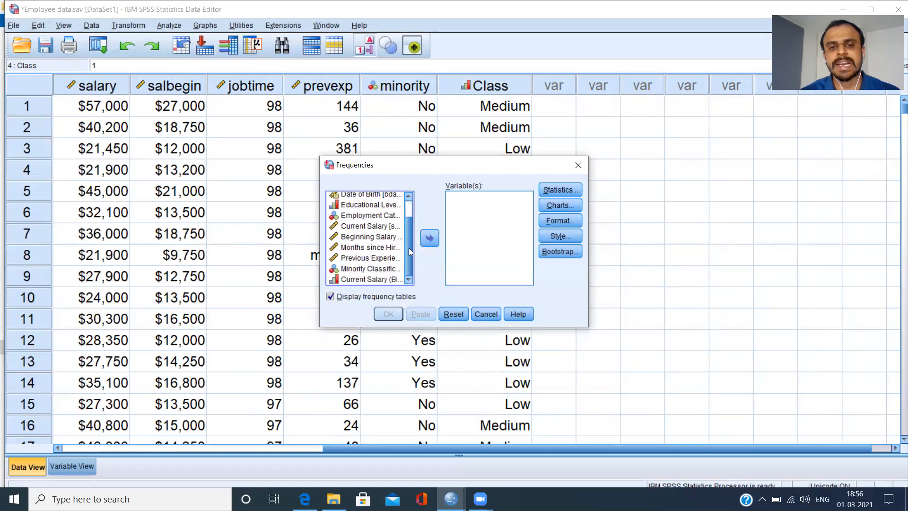
pyautogui.click(359, 279)
pyautogui.click(431, 239)
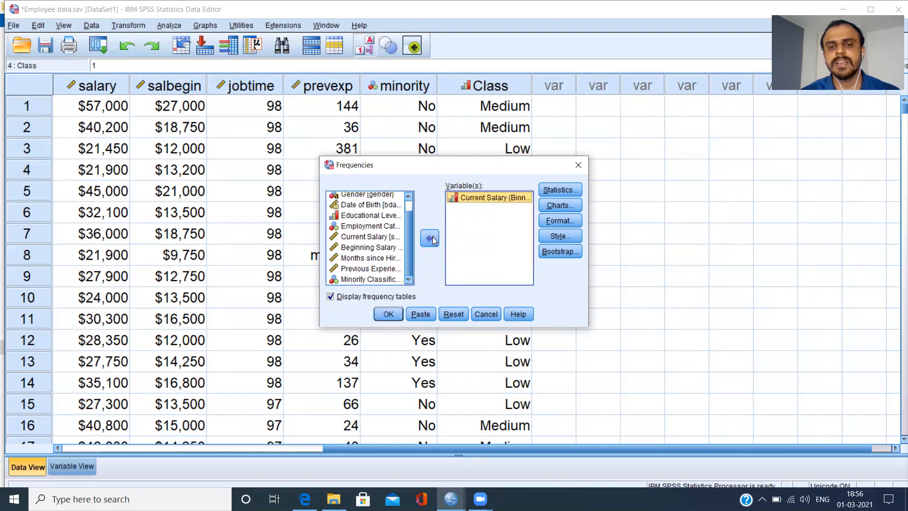
# - Add a pie chart showing percentages to the Frequencies analysis and run it
pyautogui.click(567, 206)
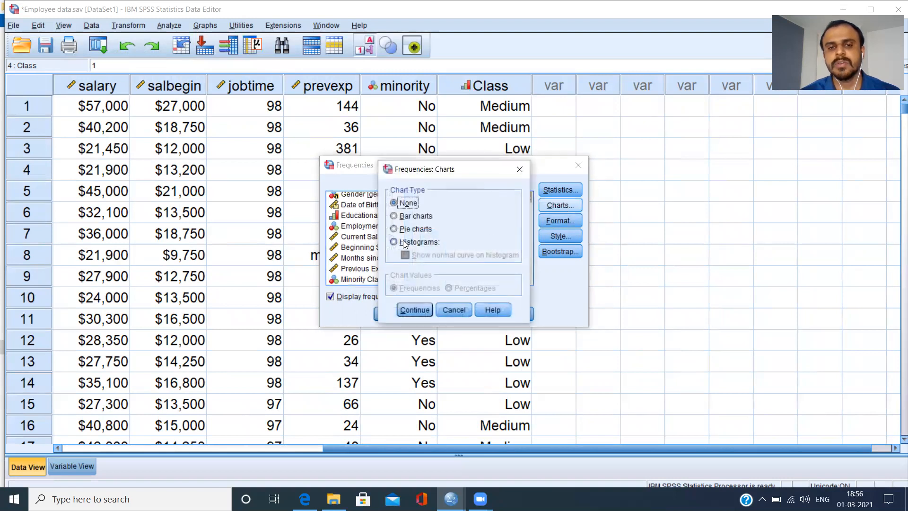
pyautogui.click(397, 230)
pyautogui.click(452, 288)
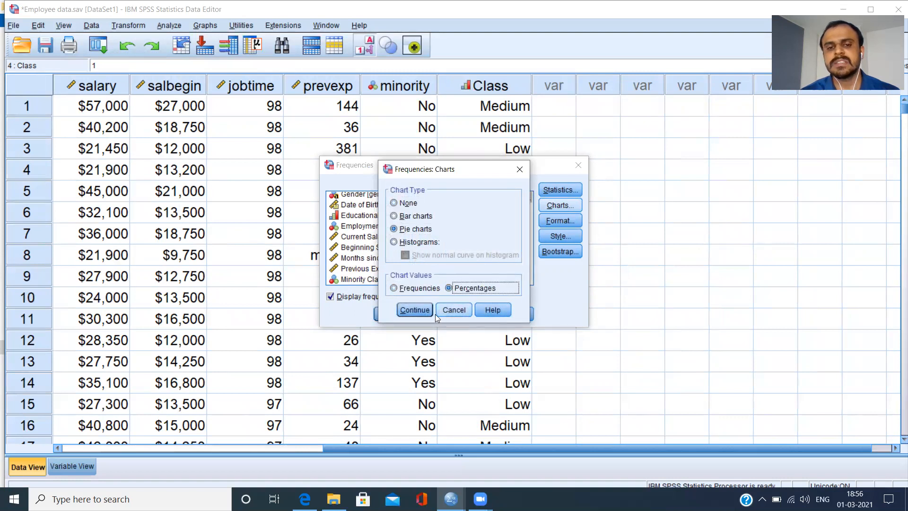
pyautogui.click(420, 311)
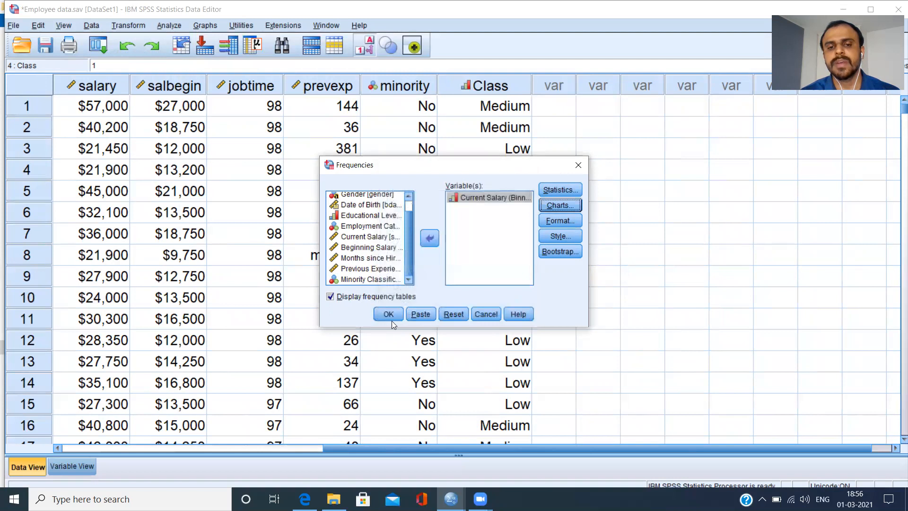
pyautogui.click(571, 208)
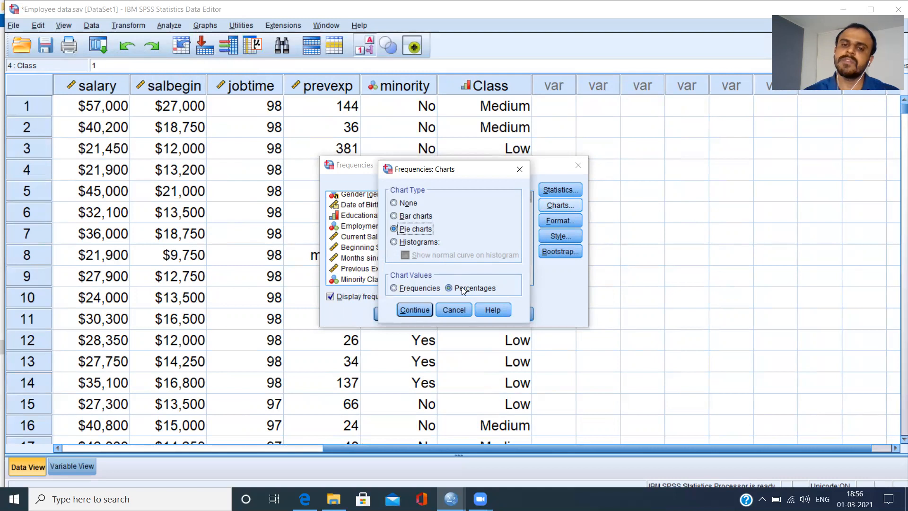
pyautogui.click(415, 310)
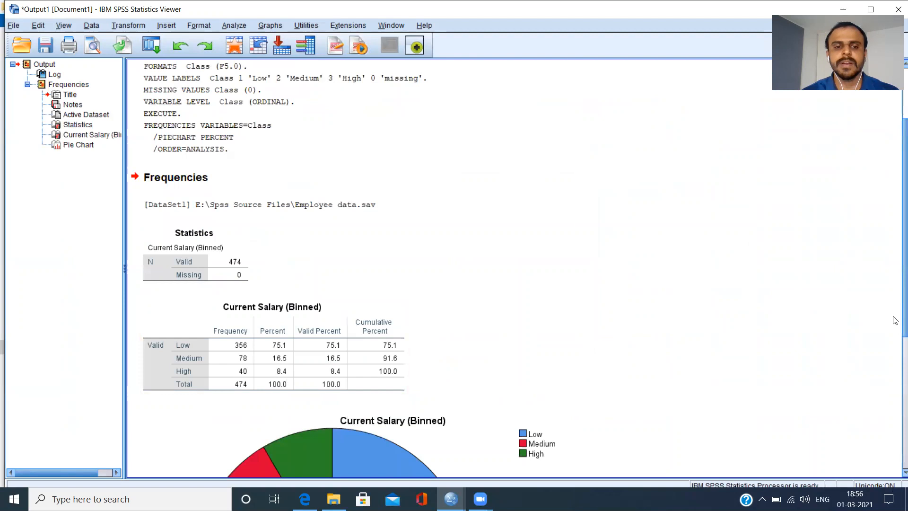
# - Examine the frequency table and pie chart of Current Salary (Binned) in the output
pyautogui.scroll(-5, 894, 331)
pyautogui.click(369, 266)
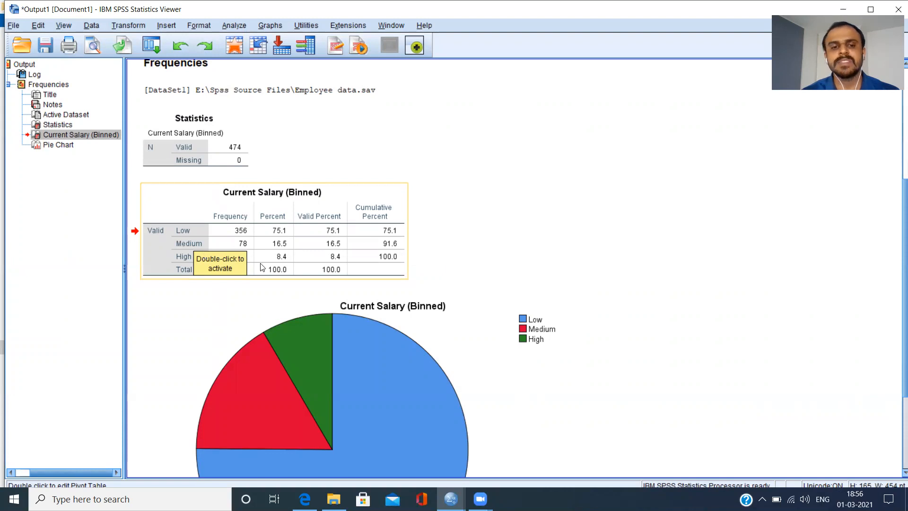
pyautogui.click(284, 268)
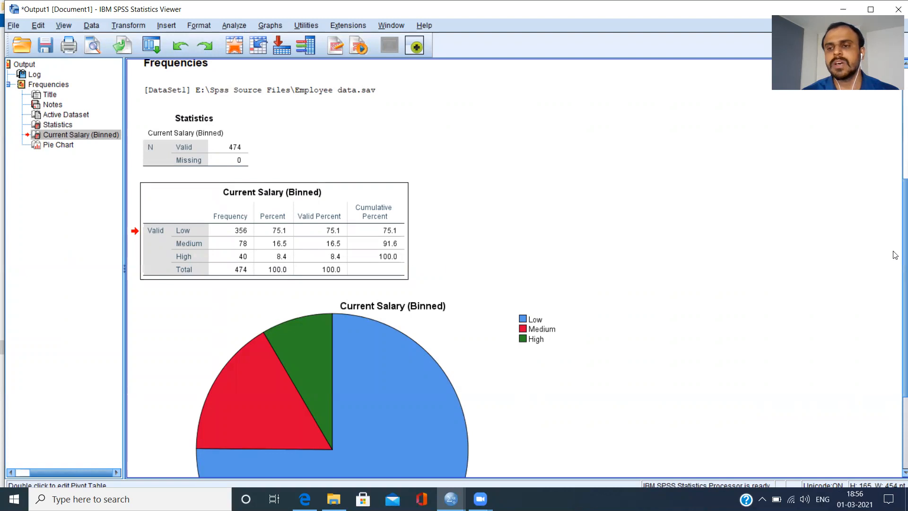
pyautogui.scroll(-5, 895, 255)
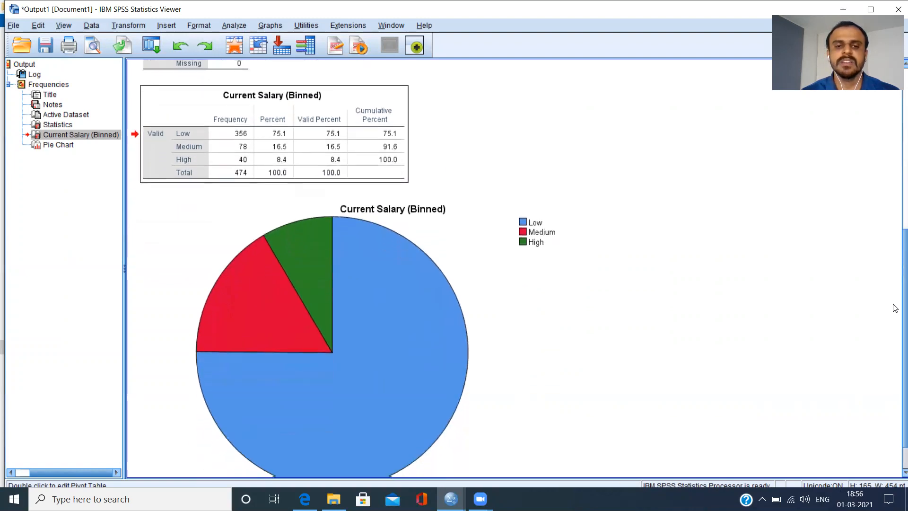
pyautogui.click(639, 367)
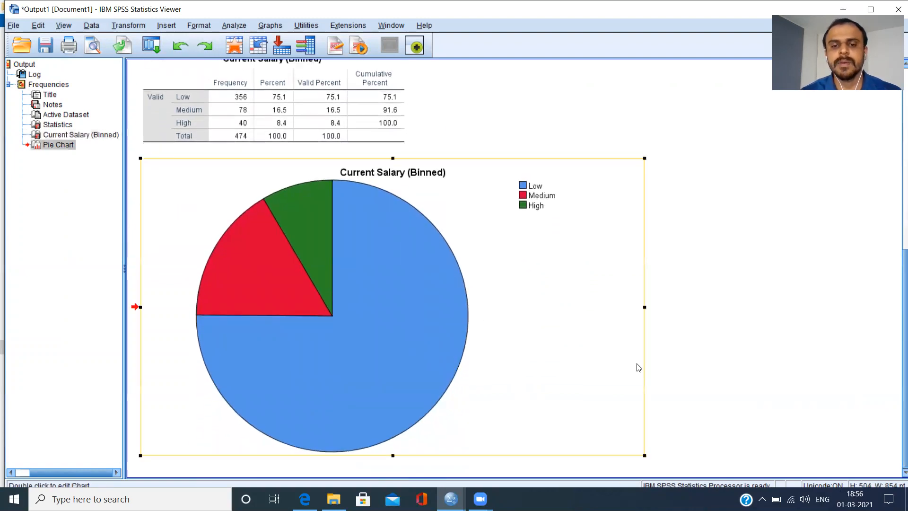